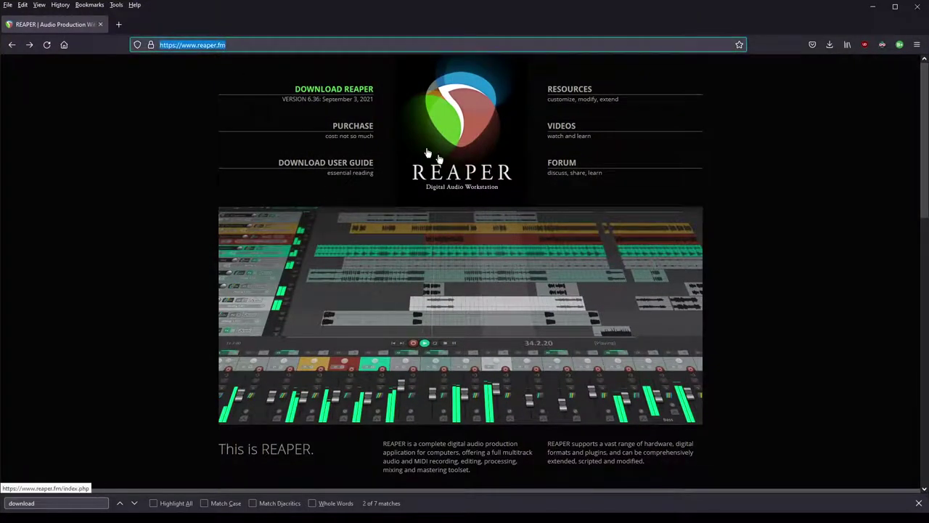
Open the ReaPlugs page from the reaper.fm footer and cancel the 64-bit installer download
click(186, 218)
scroll(409, 370, down, 6)
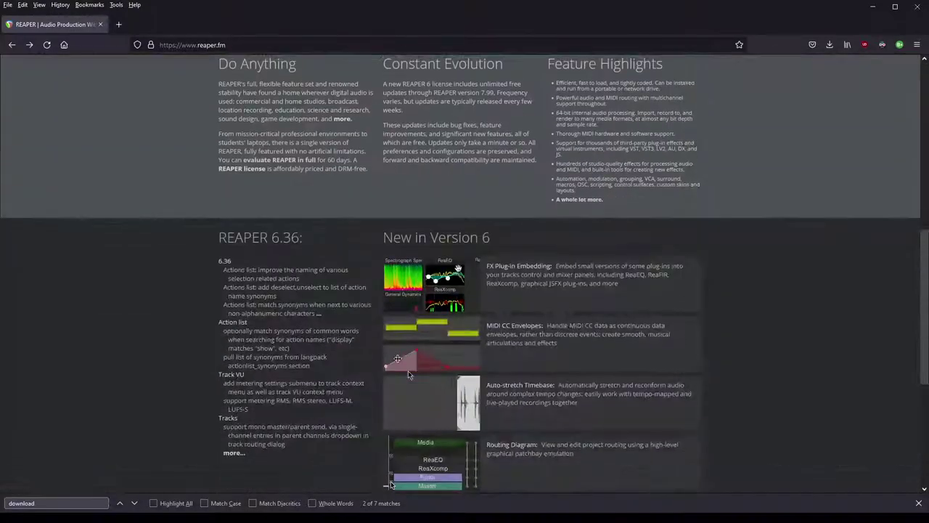
scroll(409, 375, down, 4)
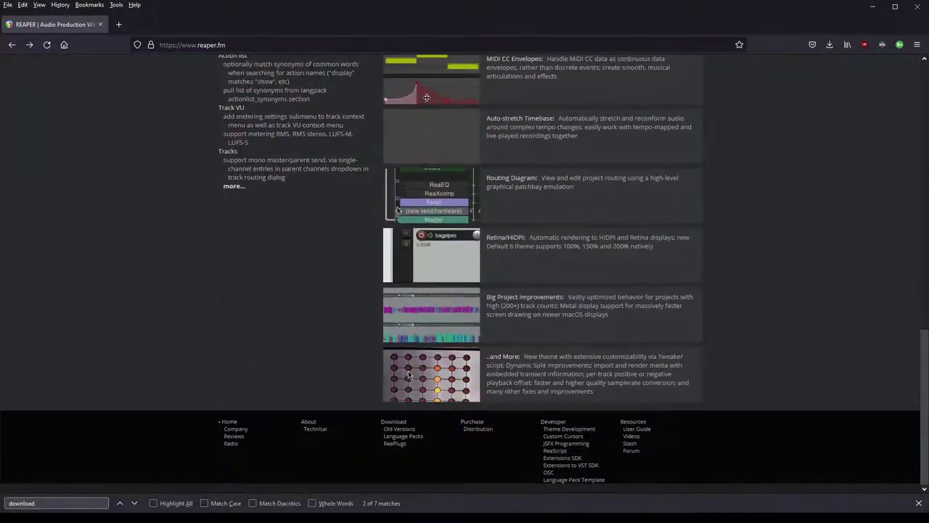
click(393, 444)
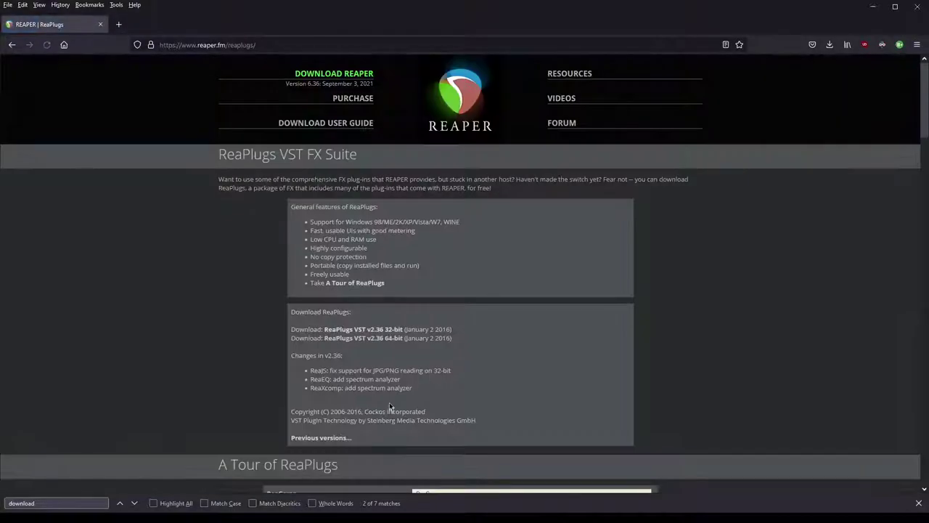
click(369, 339)
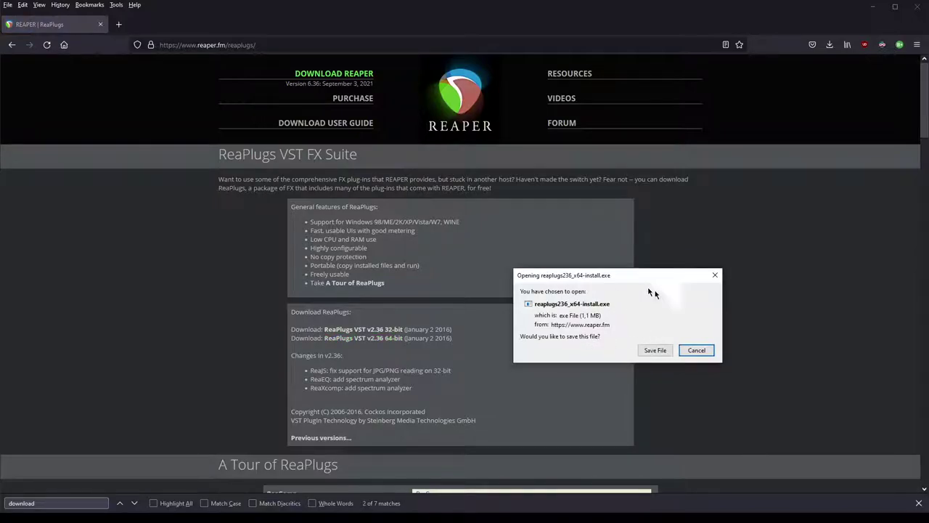
click(693, 351)
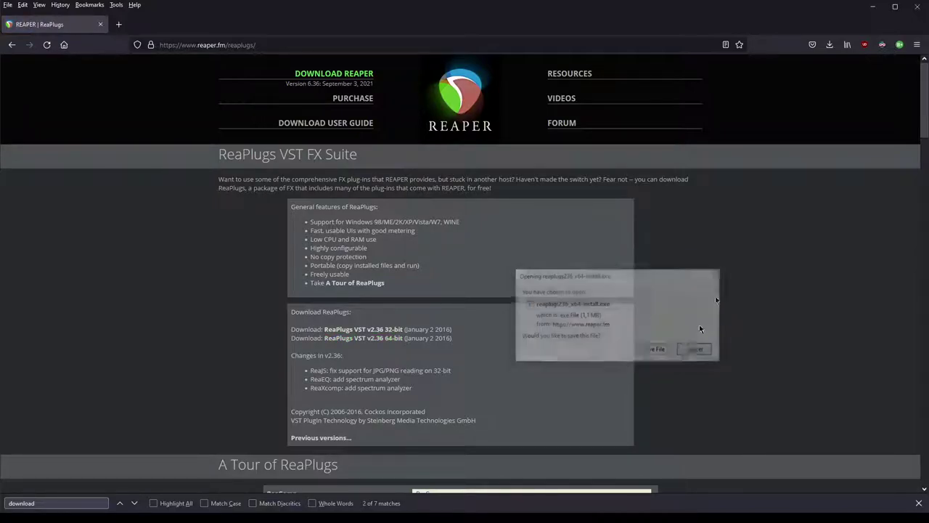
Run the downloaded ReaPlugs x64 installer, accept the licence, and start installing to the default folder
click(830, 44)
click(697, 71)
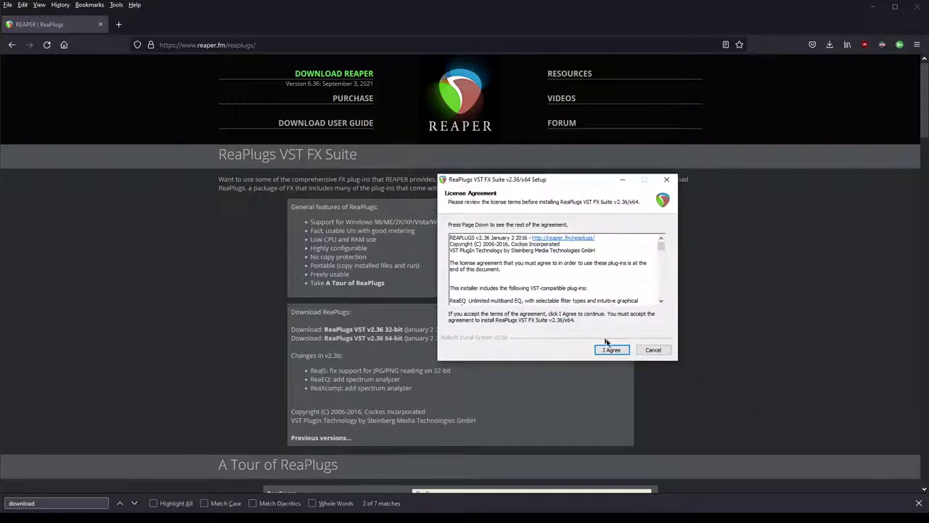
click(611, 349)
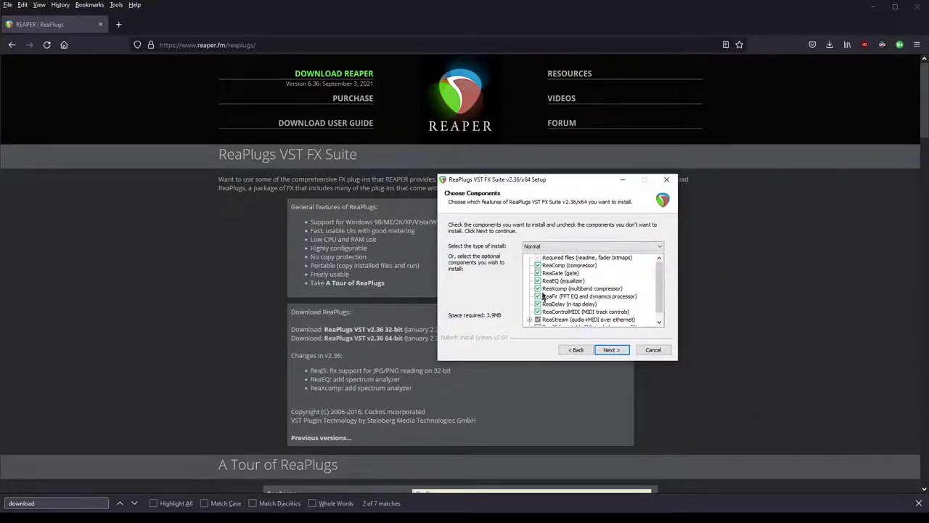
click(611, 349)
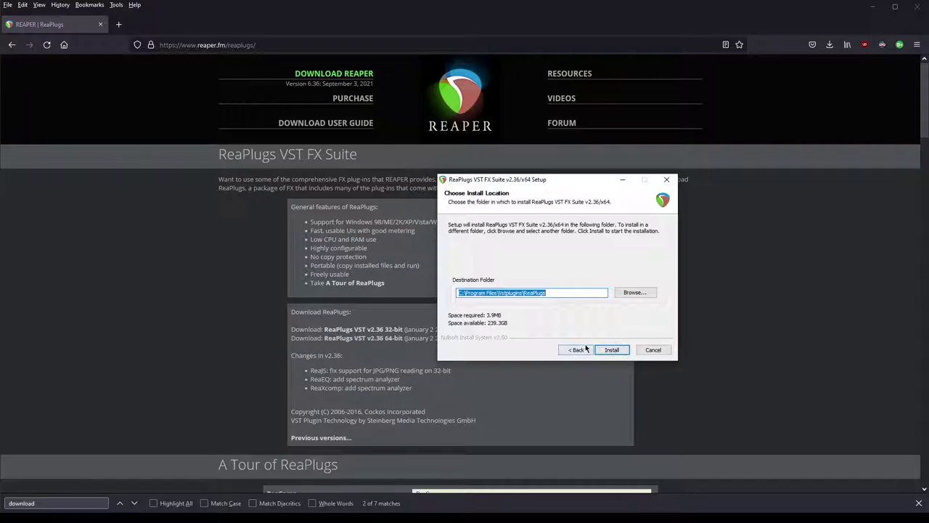
click(653, 349)
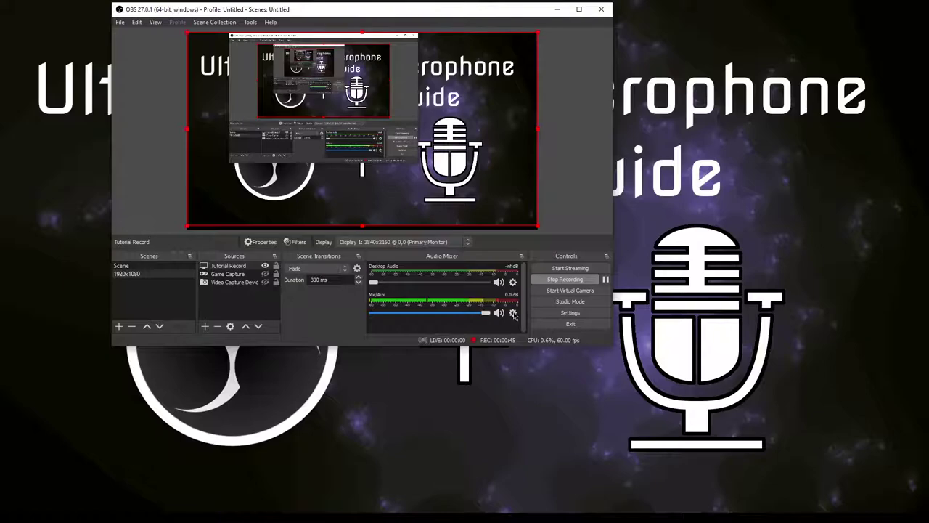
click(512, 312)
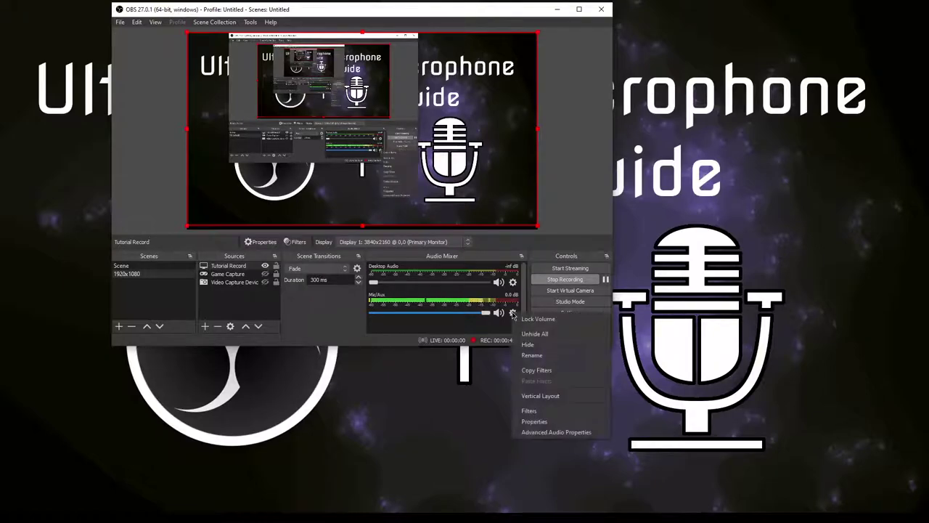
click(575, 433)
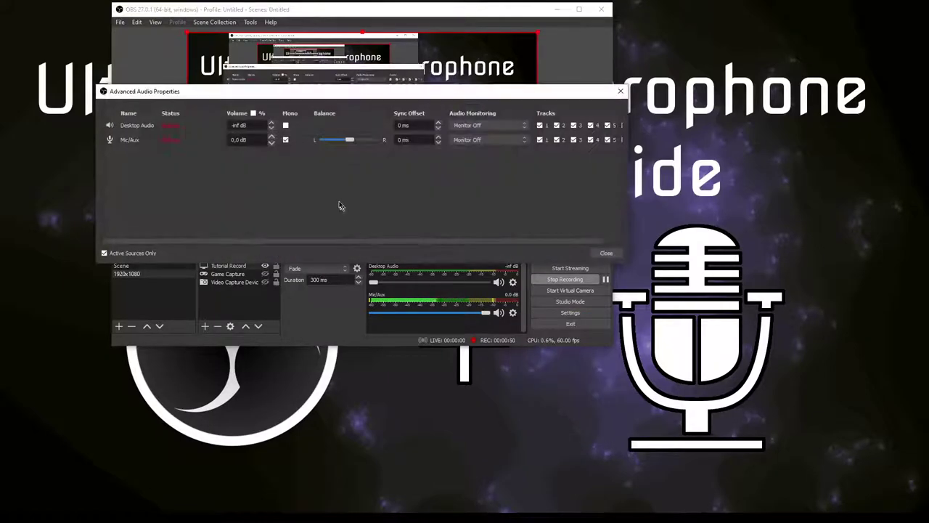
click(286, 141)
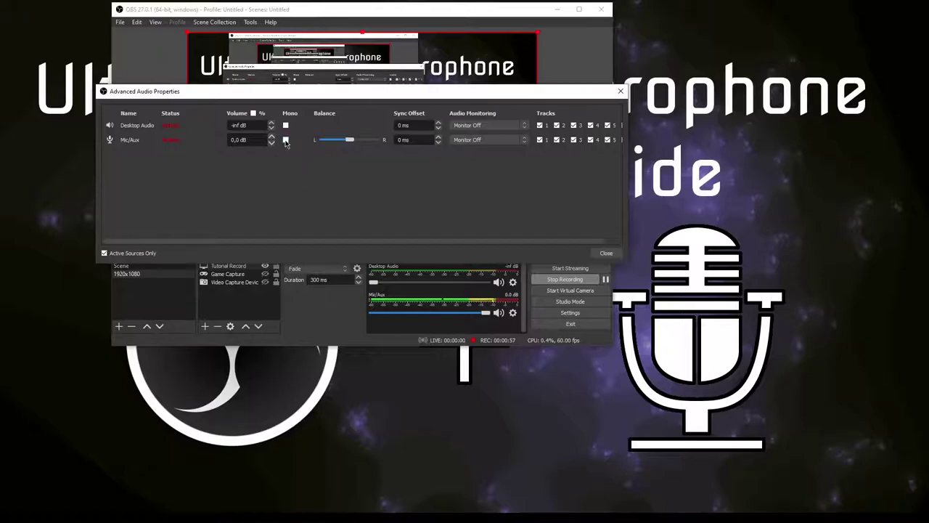
click(287, 143)
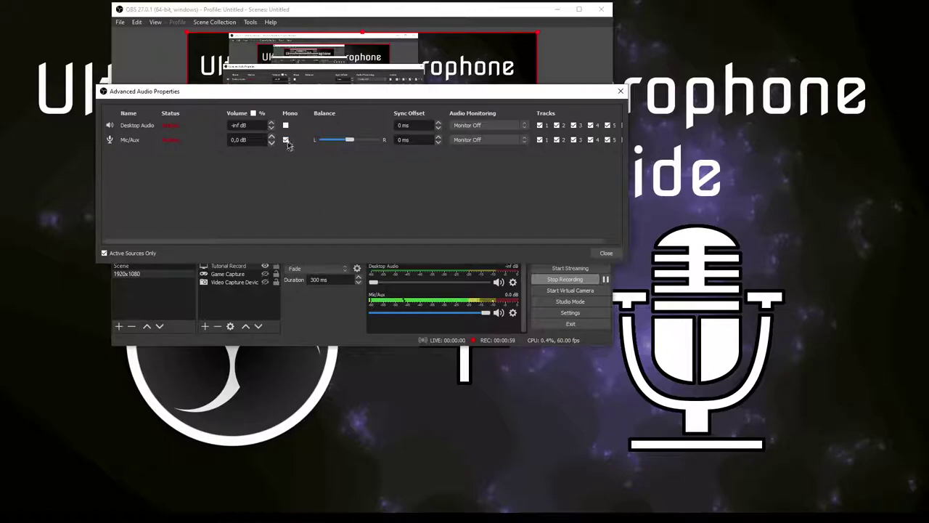
click(609, 253)
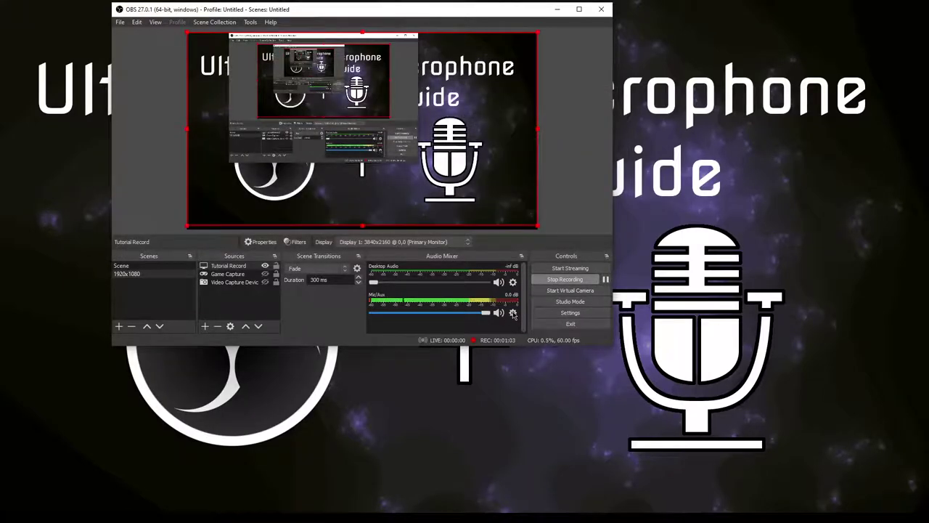
Open the Mic/Aux Filters window and move it aside to reveal OBS
click(513, 312)
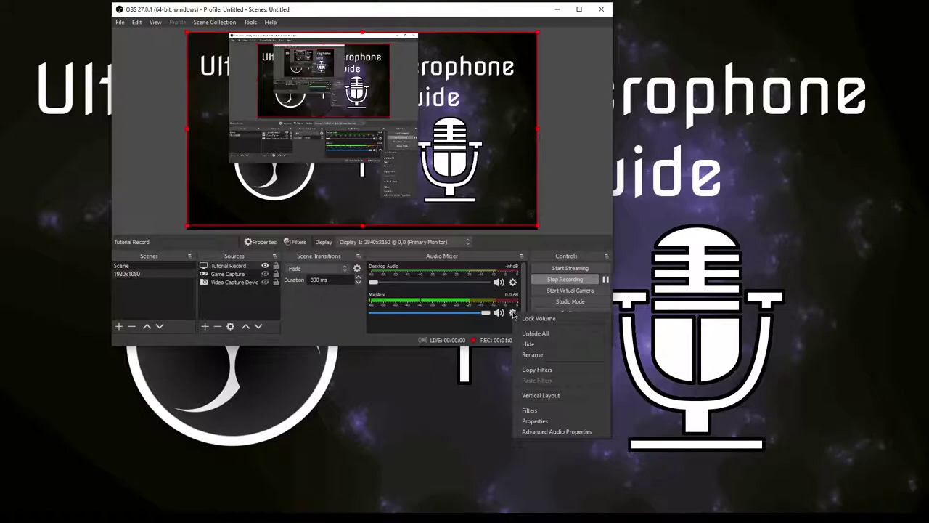
click(548, 412)
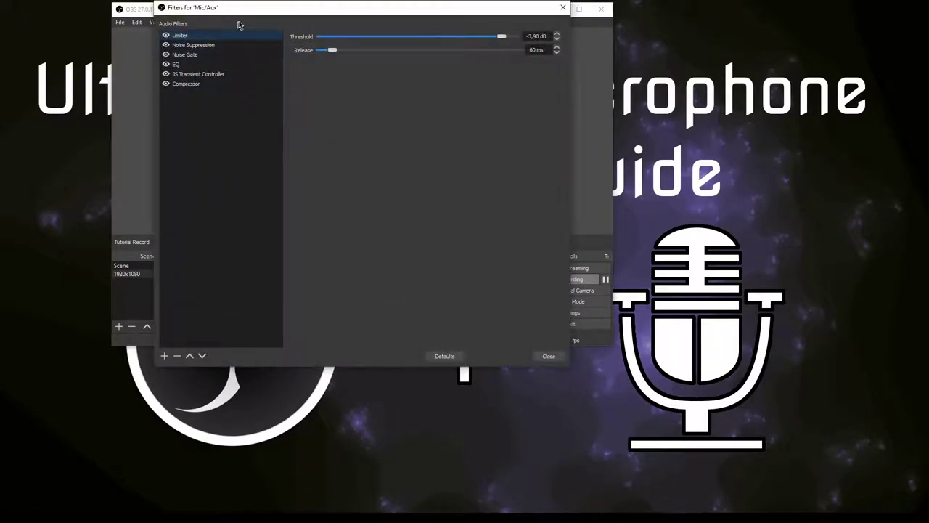
drag(239, 11, 616, 18)
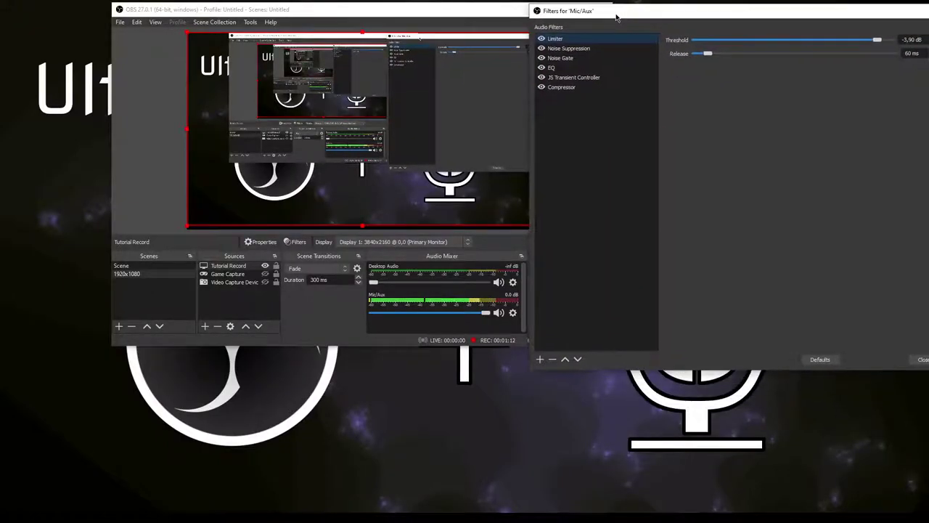
Disable the Limiter, Noise Suppression, Noise Gate, EQ and JS Transient Controller filters
click(542, 39)
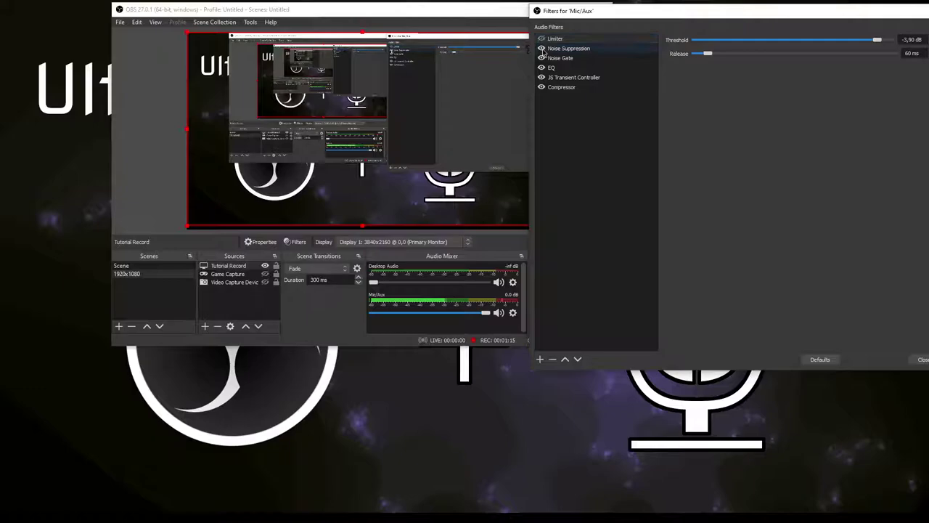
click(541, 48)
click(541, 58)
click(541, 68)
click(541, 77)
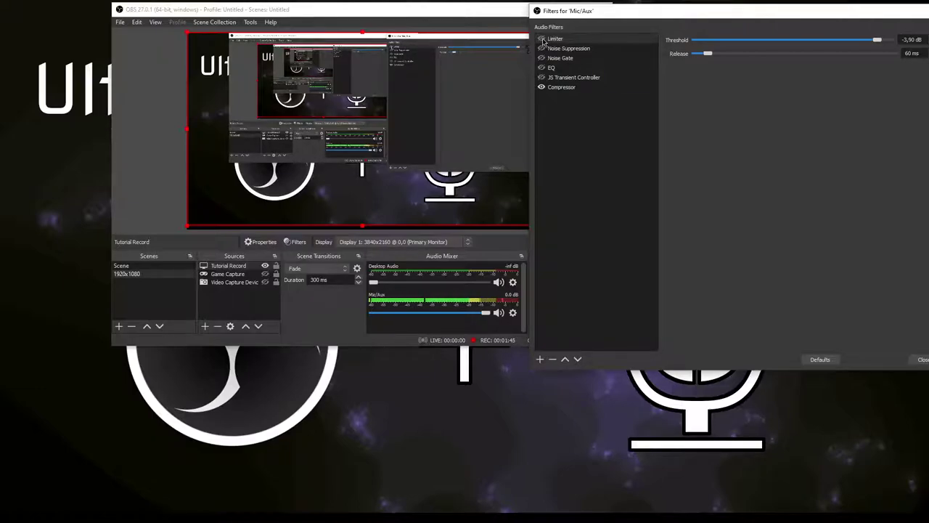
Show the Noise Suppression filter's settings and keep RNNoise as its method
click(539, 360)
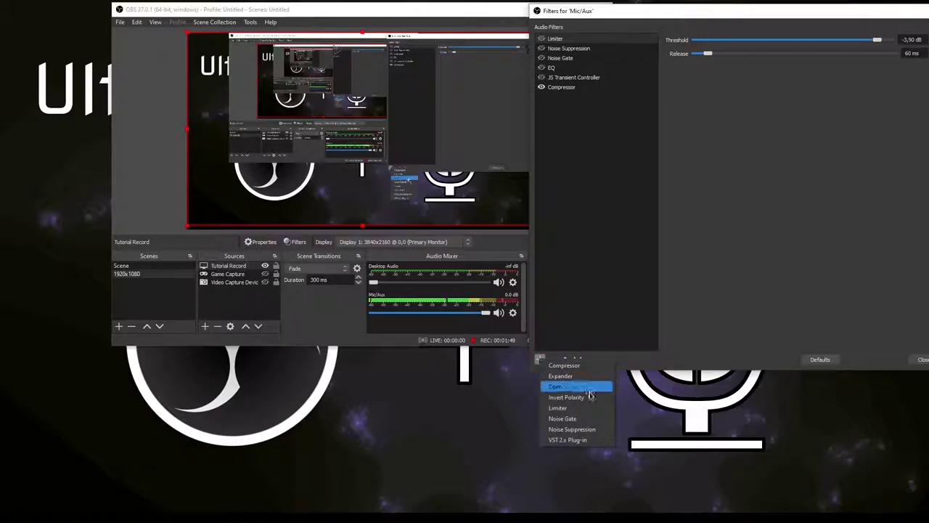
click(558, 39)
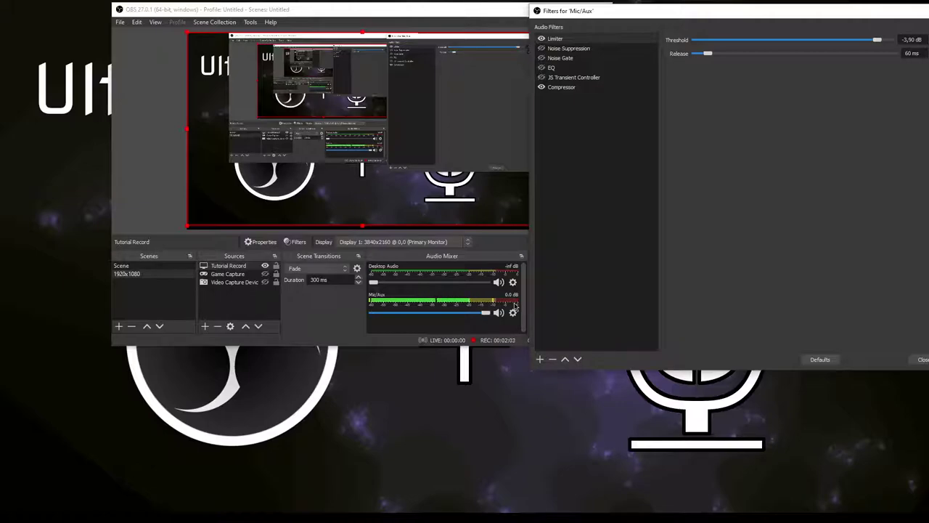
click(541, 361)
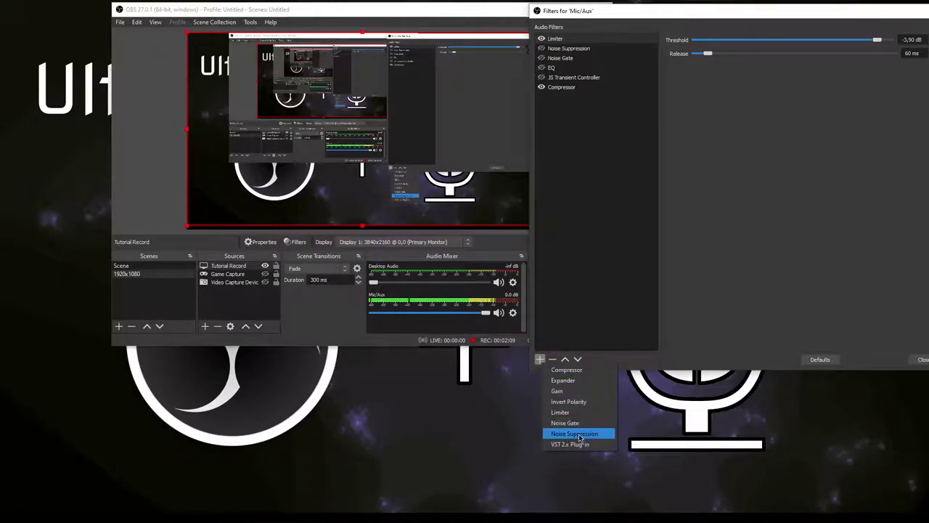
click(558, 48)
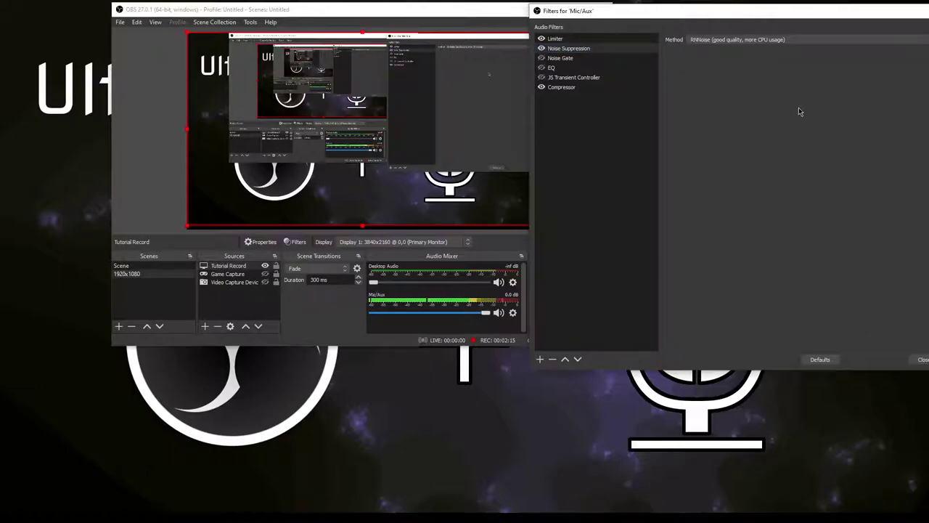
click(717, 40)
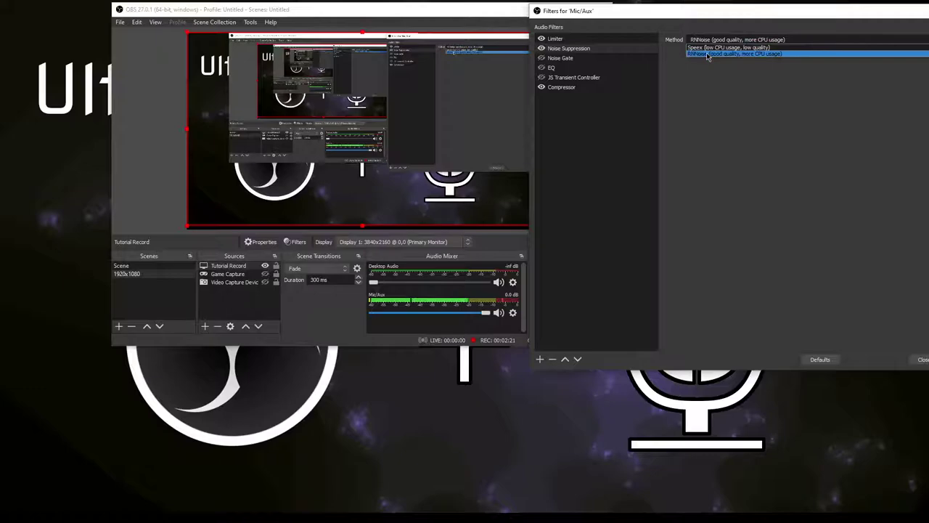
click(702, 55)
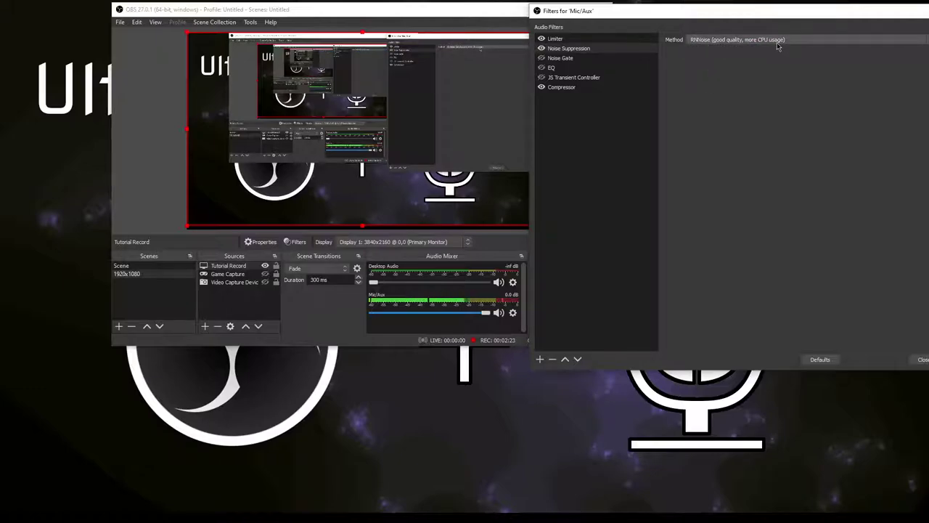
Select the Noise Gate filter and leave its open threshold at -50 dB
click(541, 360)
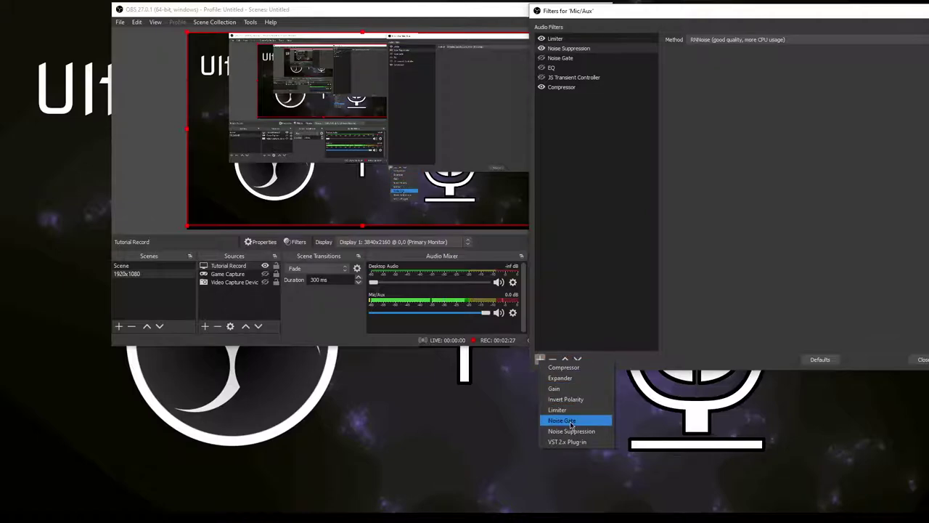
click(546, 58)
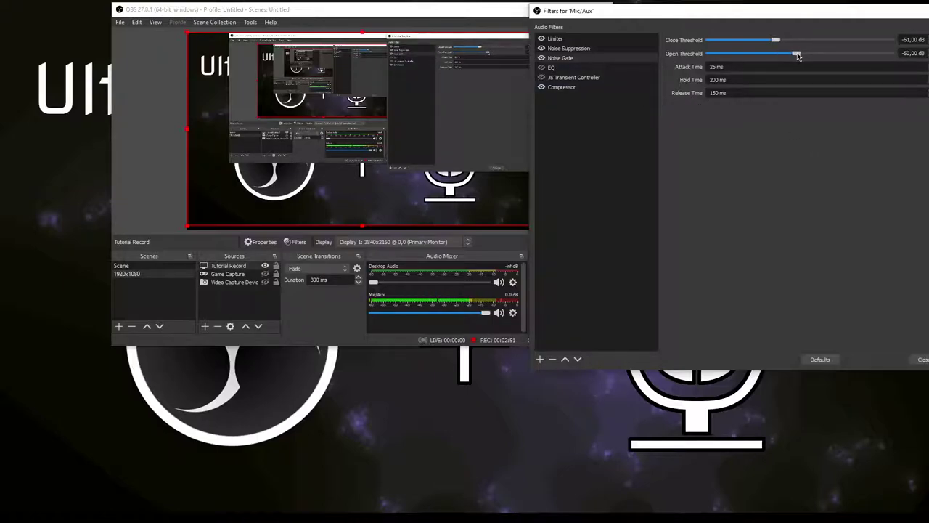
mouse_move(797, 57)
mouse_down()
mouse_move(852, 60)
mouse_move(778, 59)
mouse_move(799, 59)
mouse_up()
Add a VST 2.x Plug-in filter named 'EQ 2' to the Mic/Aux chain
click(539, 360)
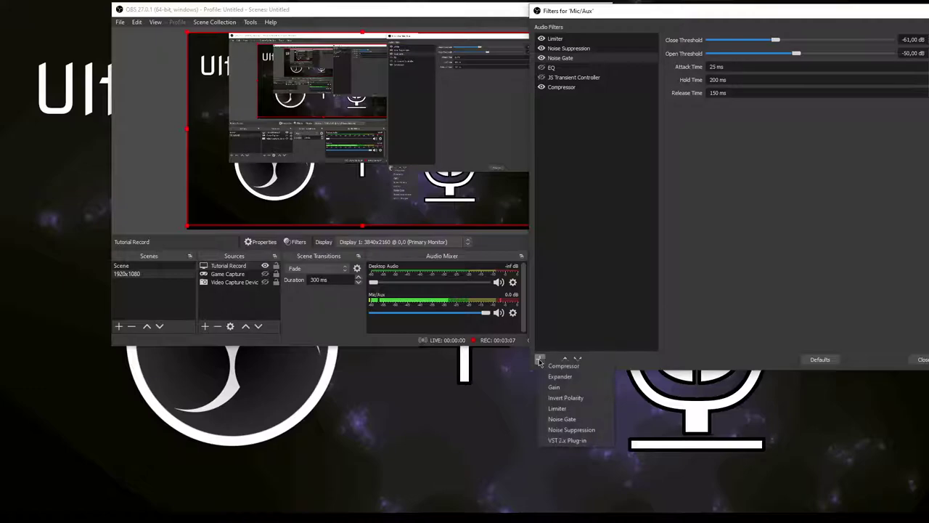
click(569, 442)
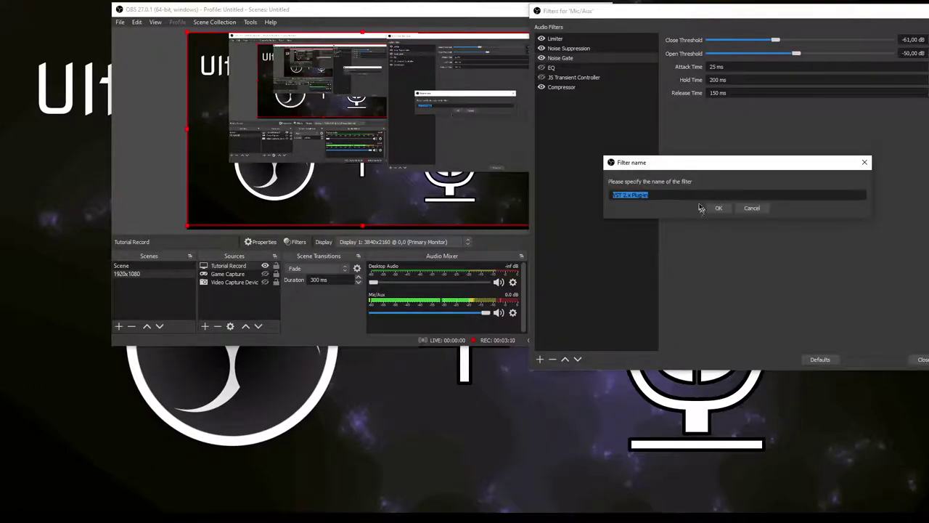
text(EQ 2)
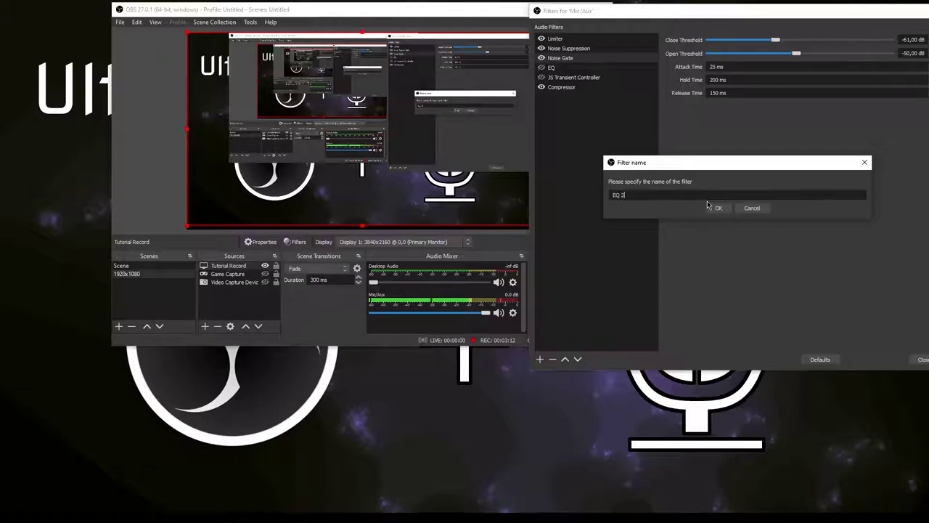
click(708, 205)
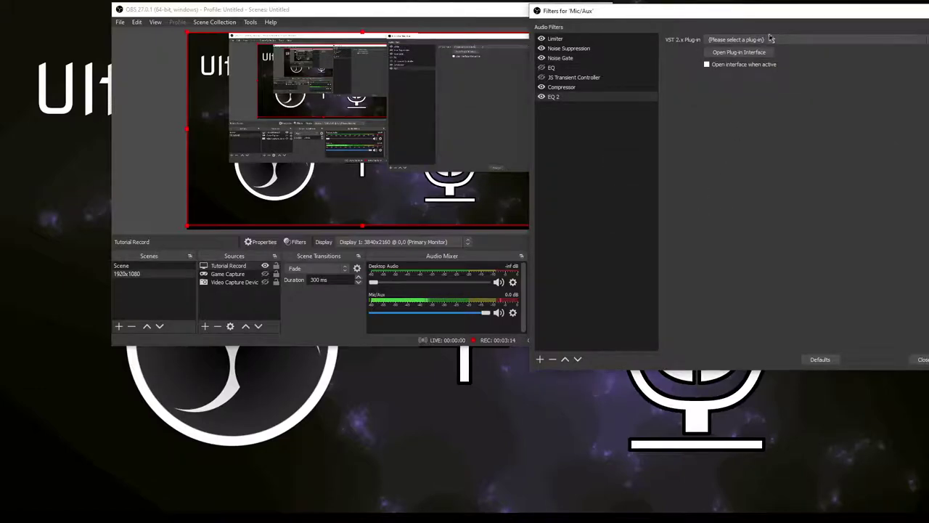
click(739, 40)
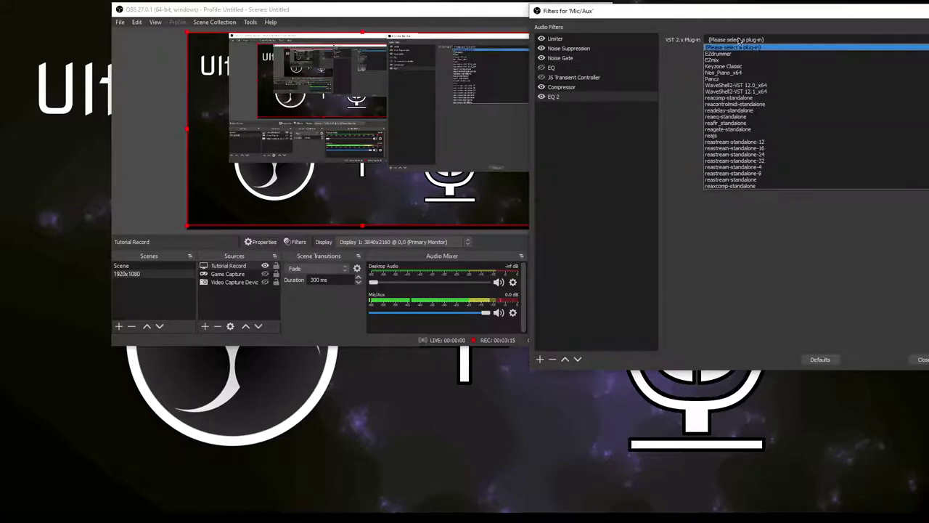
Load reaeq-standalone into EQ 2 and briefly view its ReaEQ window
click(748, 118)
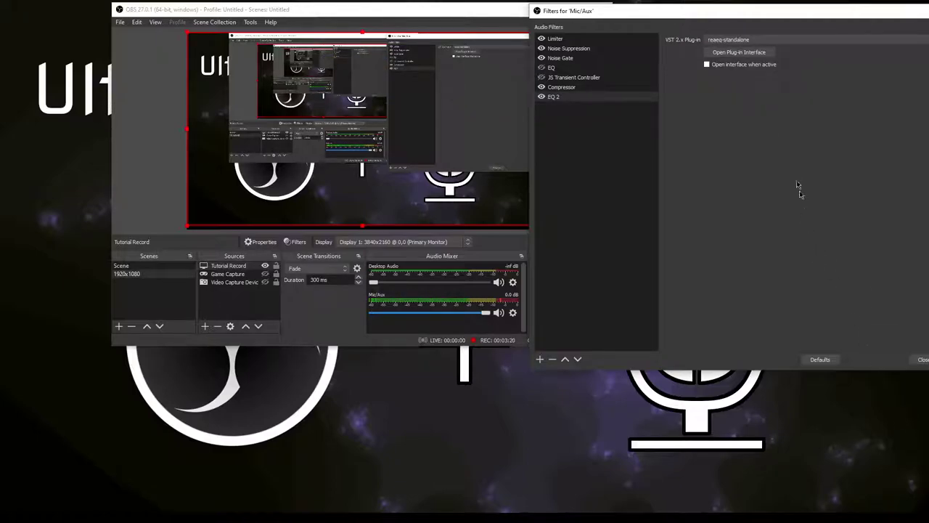
click(737, 54)
drag(896, 392, 644, 140)
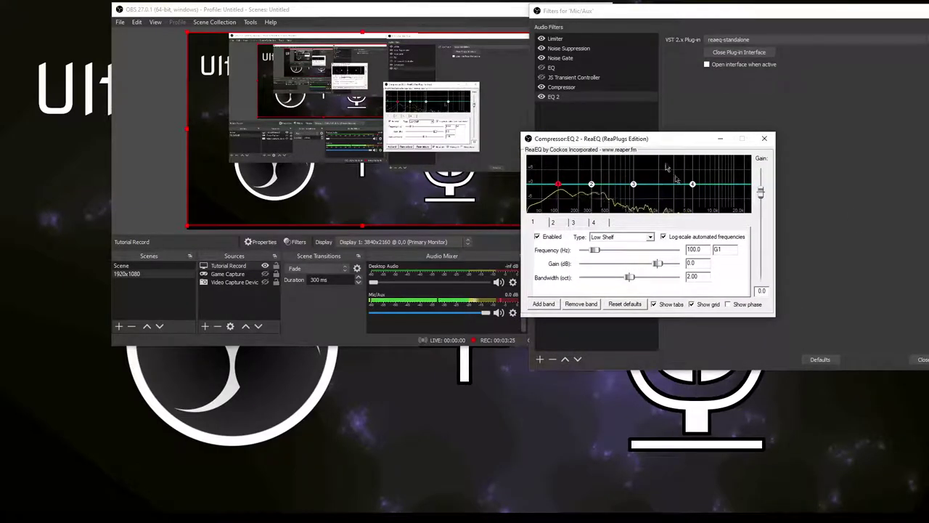
click(764, 138)
Remove the EQ 2 filter and select the original EQ filter
right_click(586, 101)
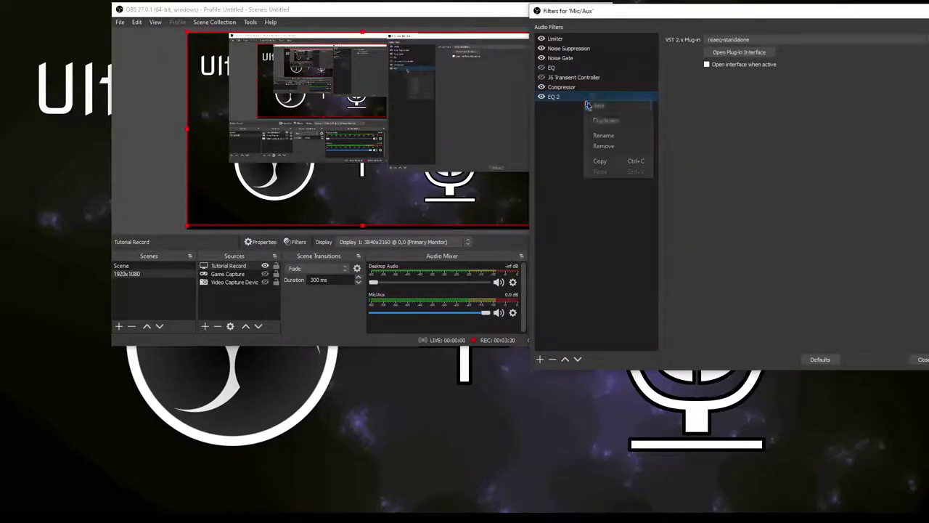
click(603, 146)
click(747, 204)
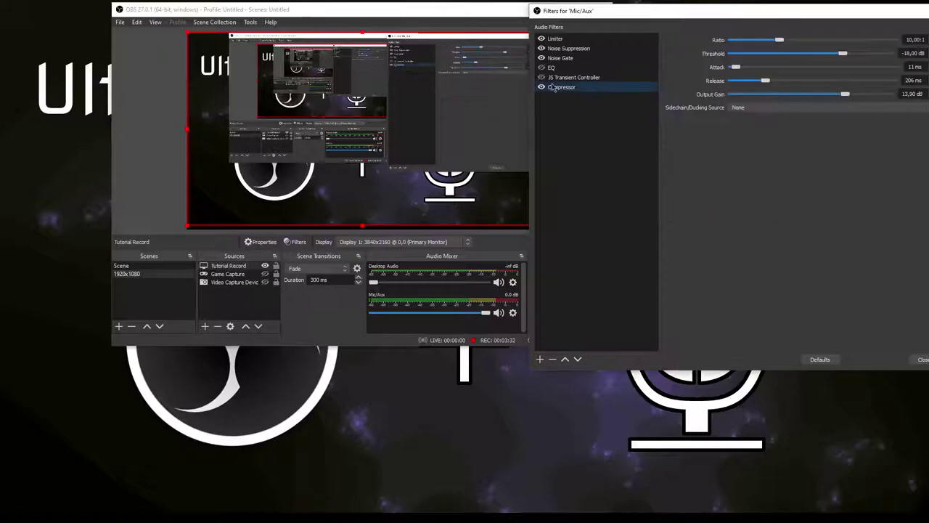
click(549, 67)
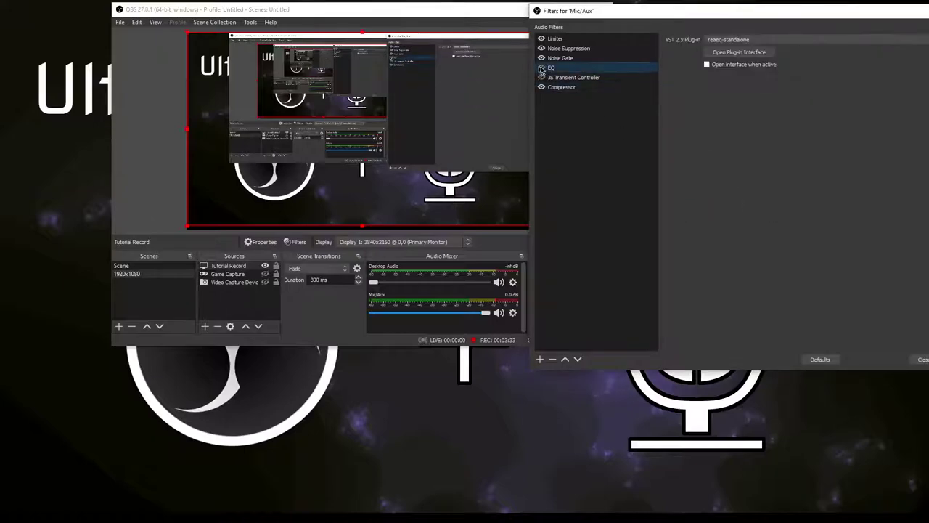
click(736, 53)
drag(862, 389, 659, 152)
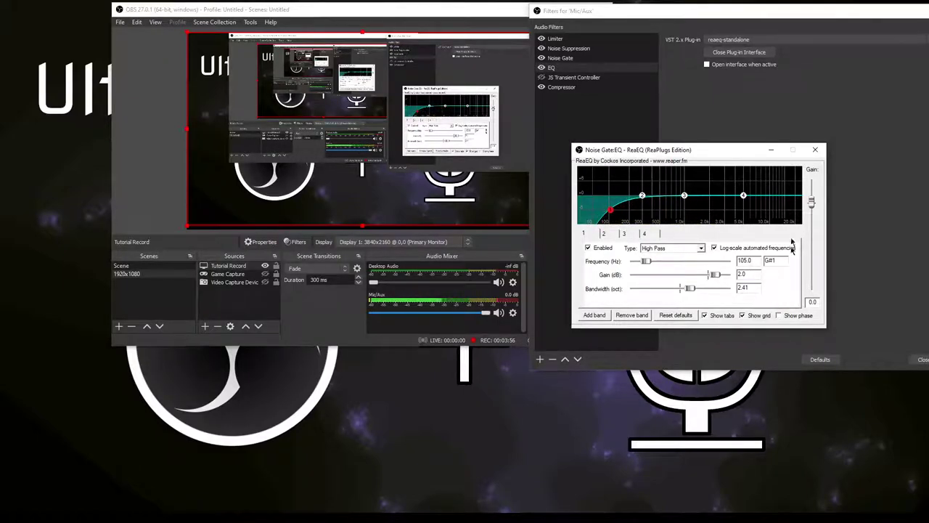
click(815, 149)
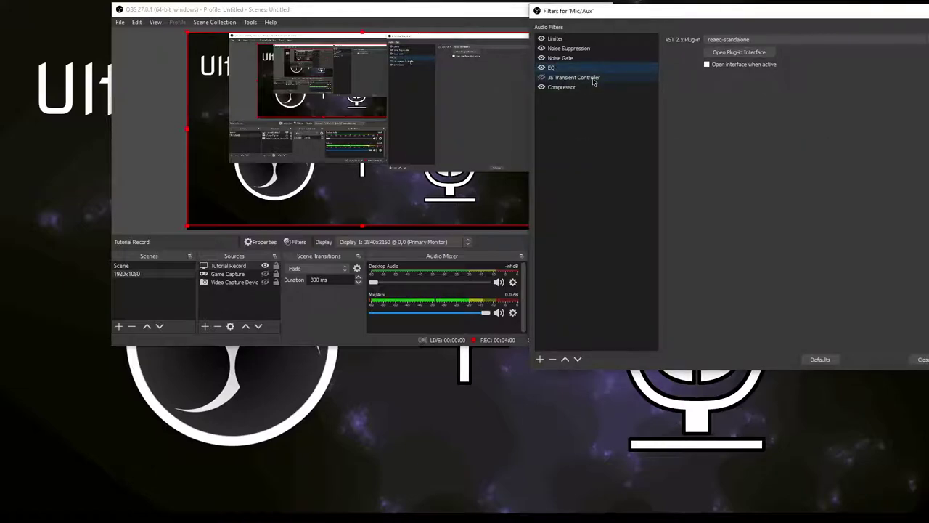
Add a VST 2.x filter named 'Transient controller' using the reajs plug-in
click(541, 360)
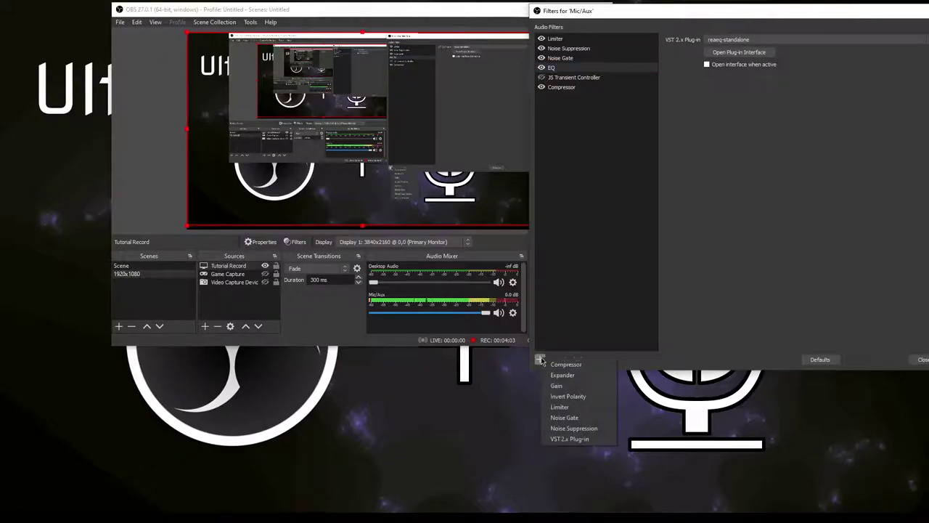
click(575, 441)
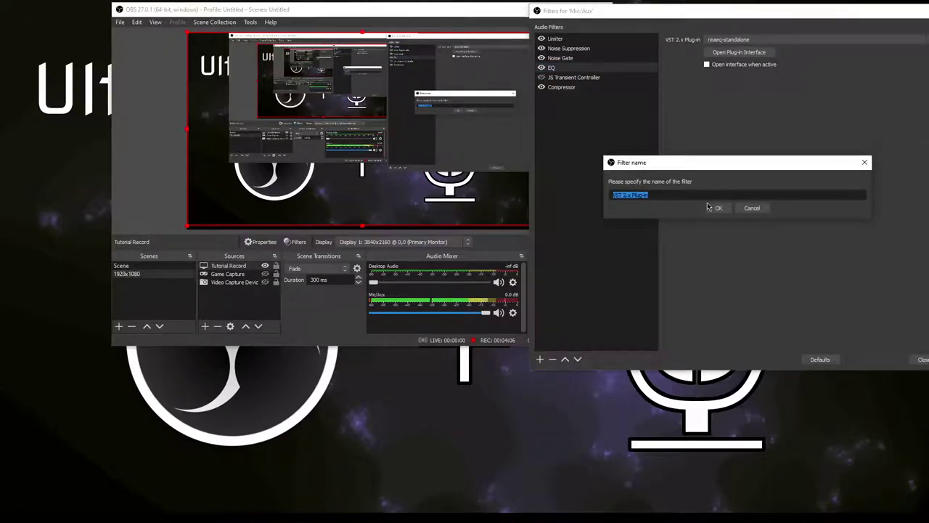
text(Transient controller)
click(709, 207)
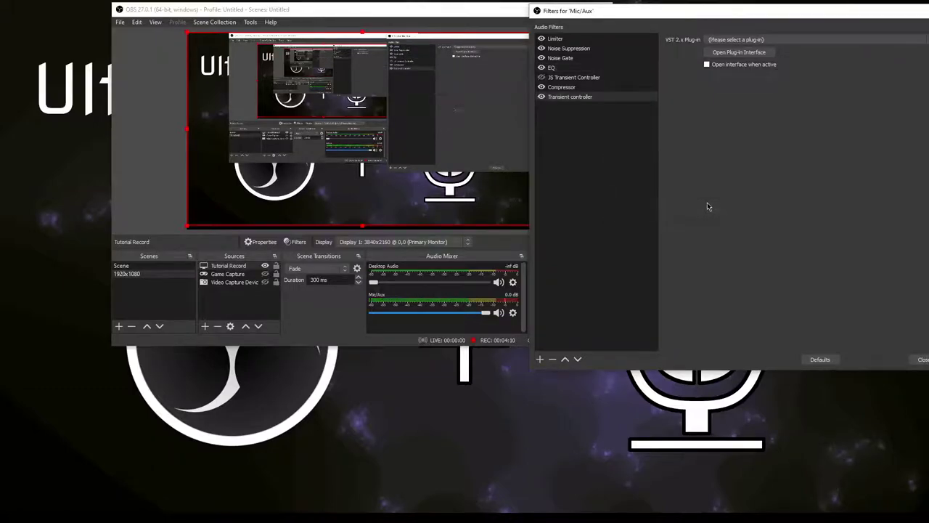
click(755, 39)
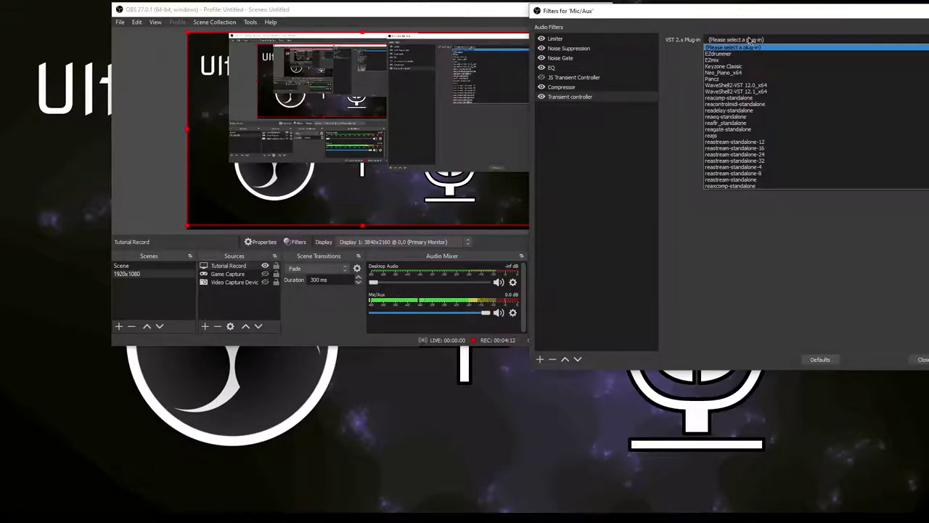
click(719, 137)
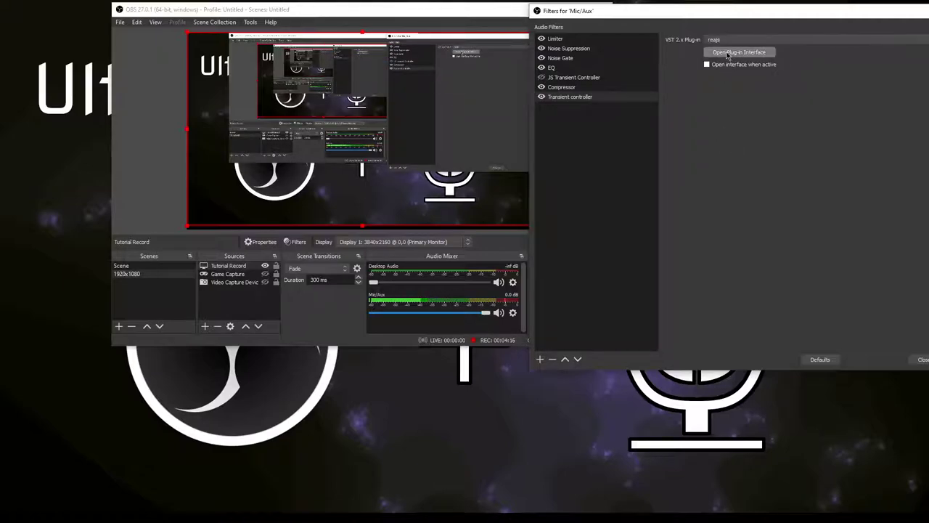
Load the loser/TransientController effect in the ReaJS plug-in window
click(728, 53)
drag(868, 389, 514, 11)
click(647, 30)
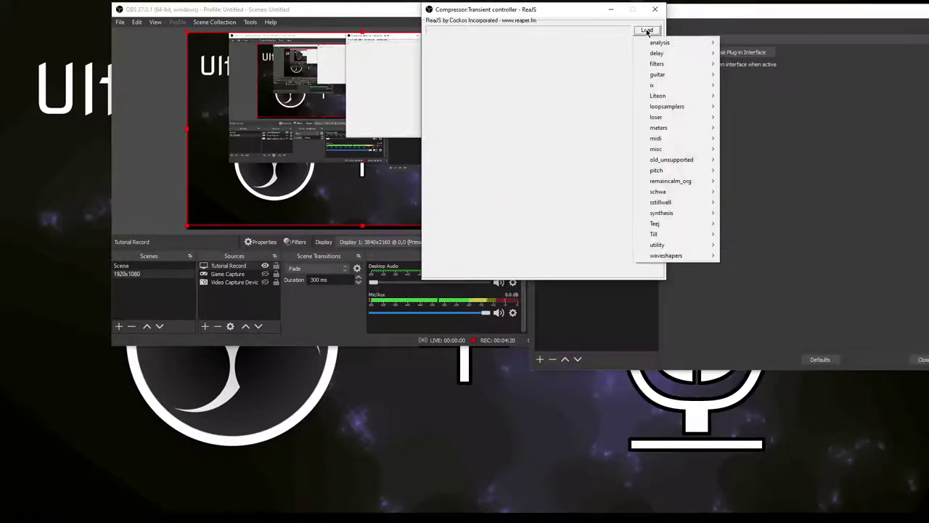
mouse_move(680, 121)
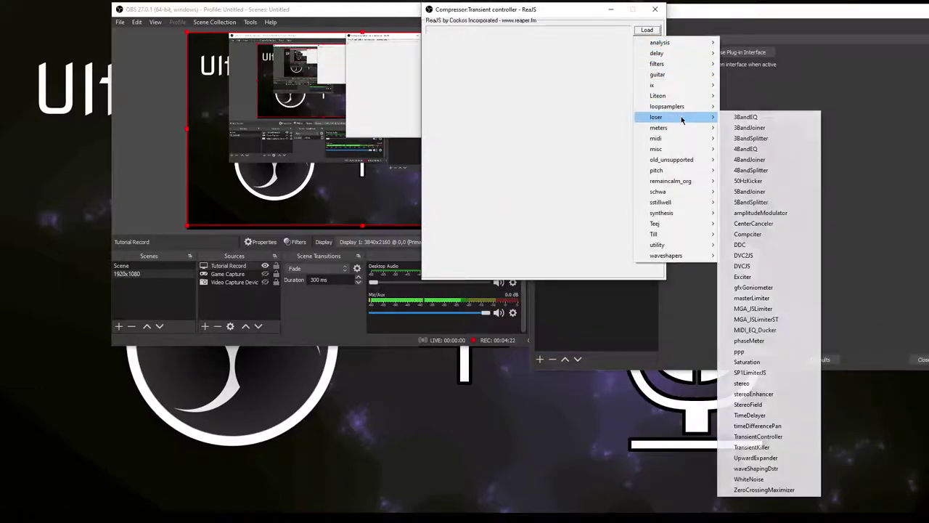
click(771, 438)
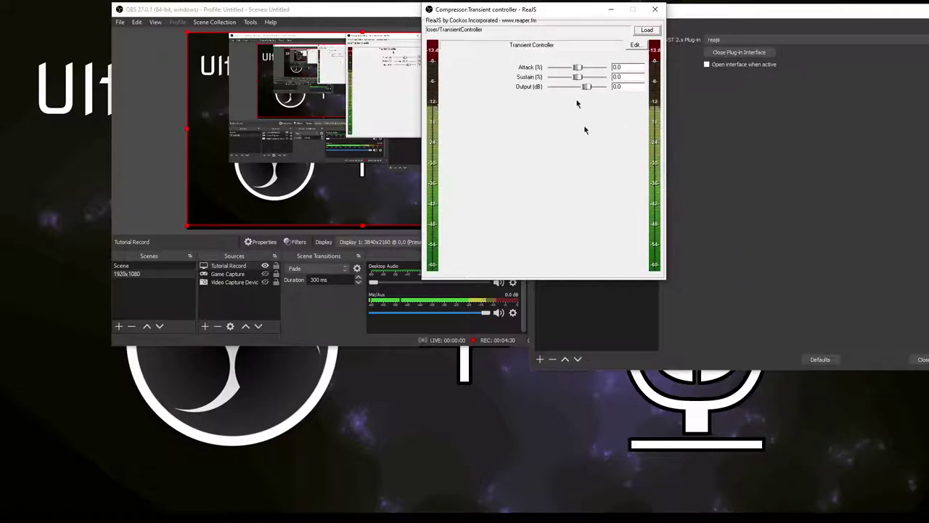
Close ReaJS, delete the duplicate Transient controller filter, and select JS Transient Controller
click(656, 9)
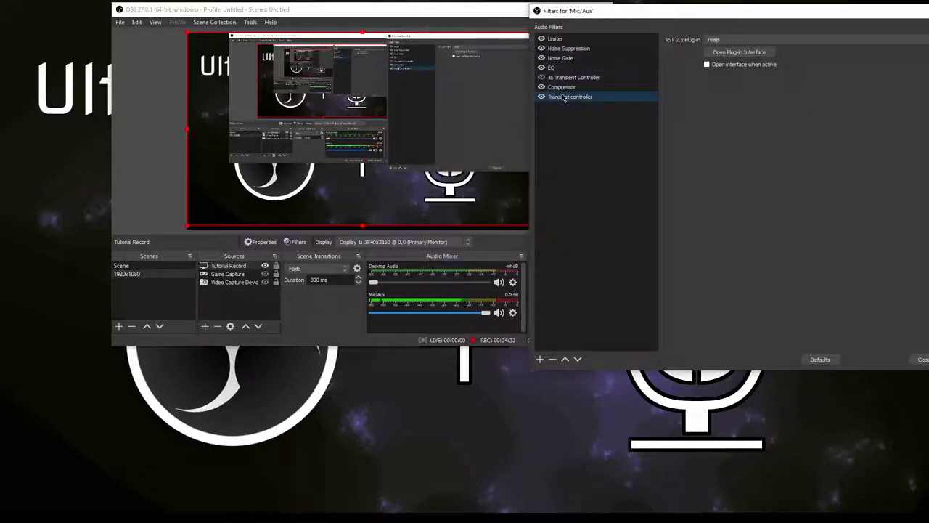
right_click(560, 97)
click(617, 144)
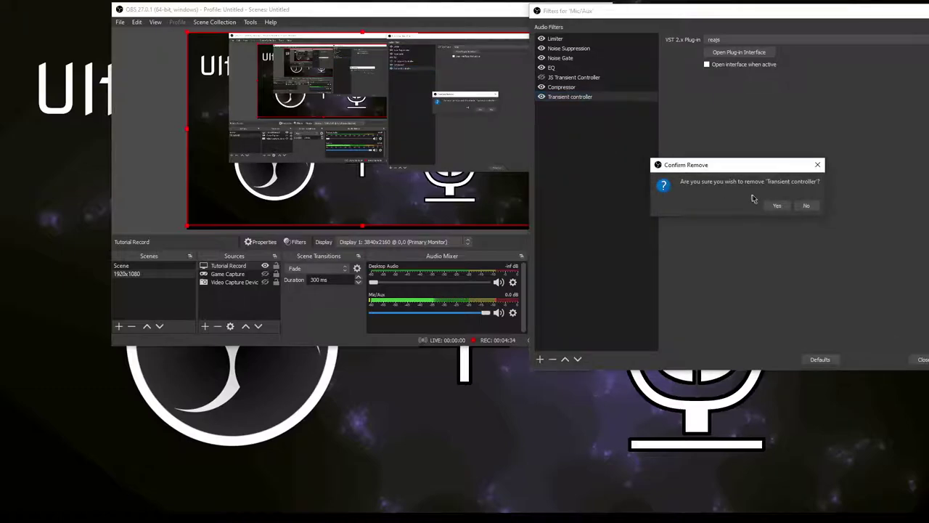
click(776, 203)
click(558, 77)
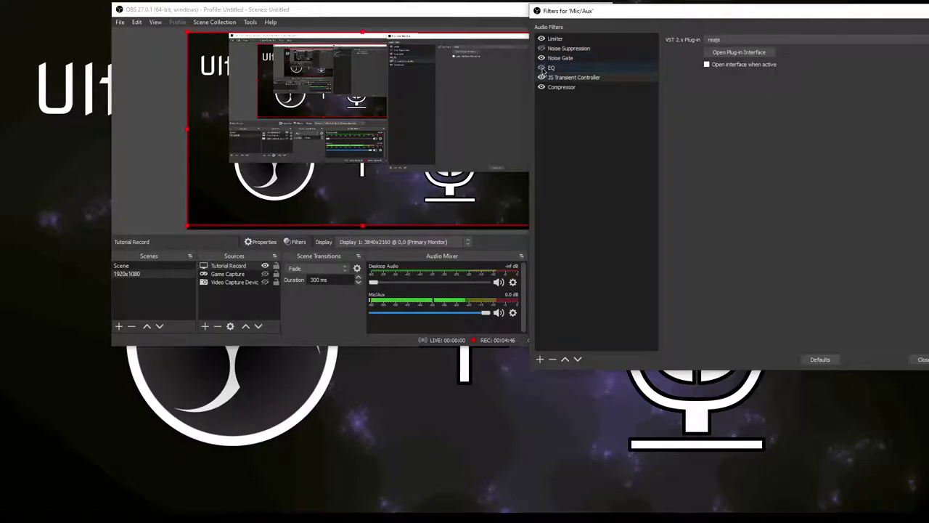
Set the JS Transient Controller's Sustain to -34.0 in its ReaJS window, then close it
click(739, 53)
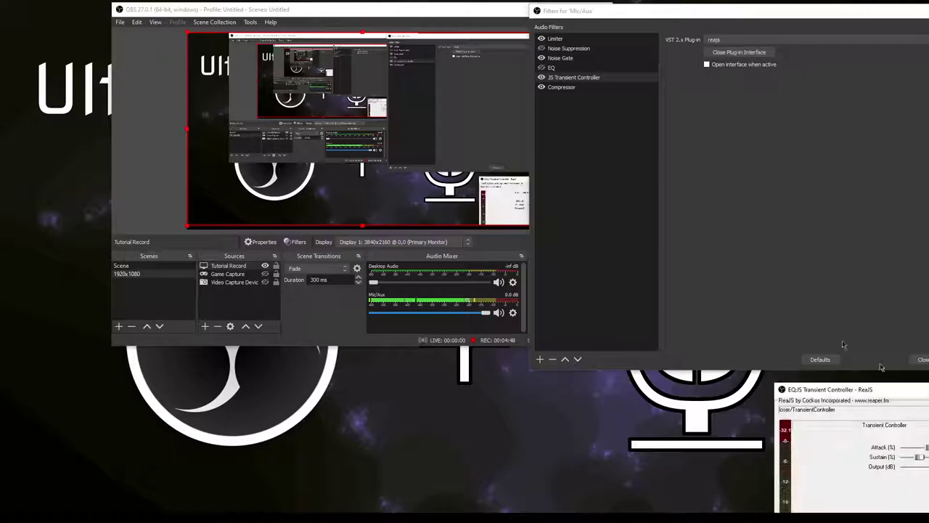
drag(927, 391, 446, 63)
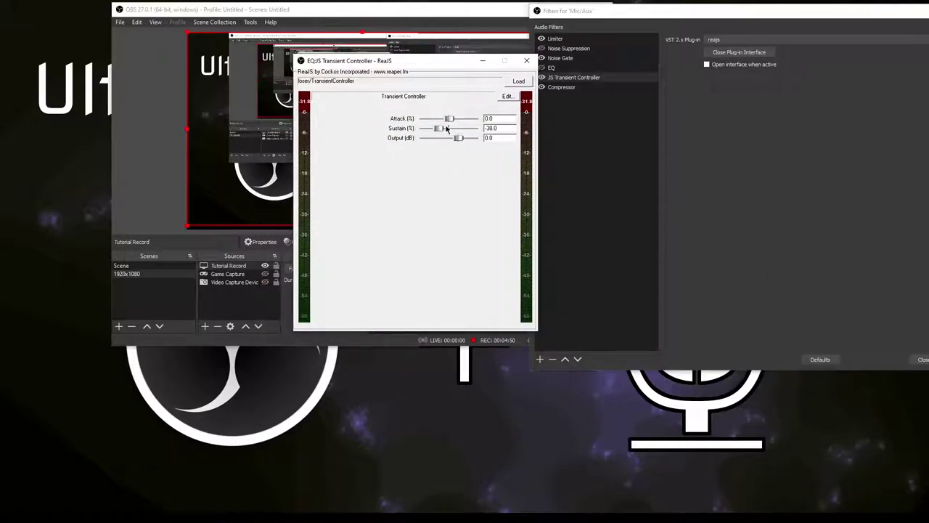
drag(439, 130, 414, 128)
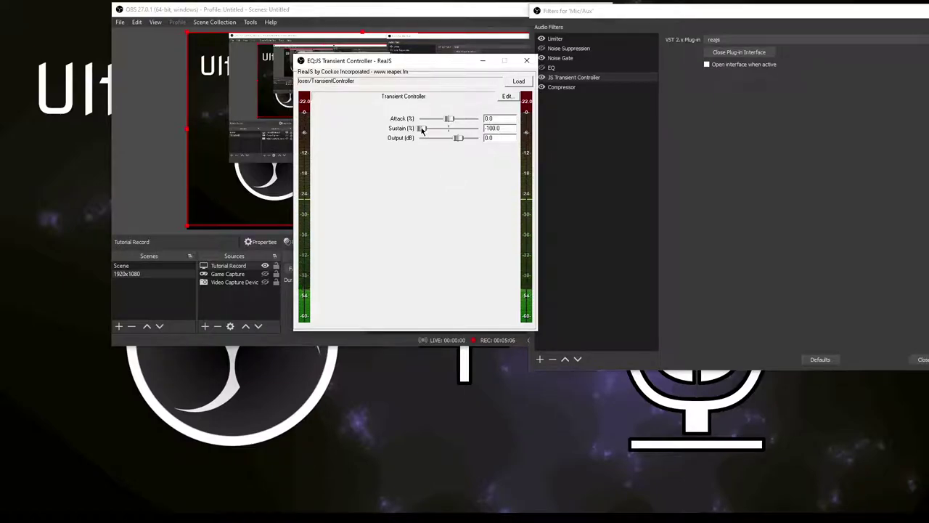
drag(423, 129, 440, 131)
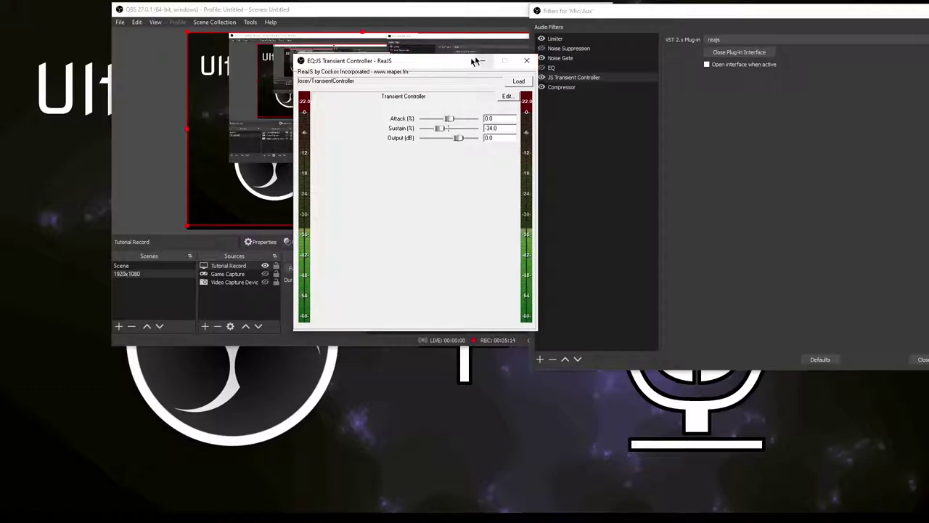
drag(505, 63, 472, 67)
click(542, 54)
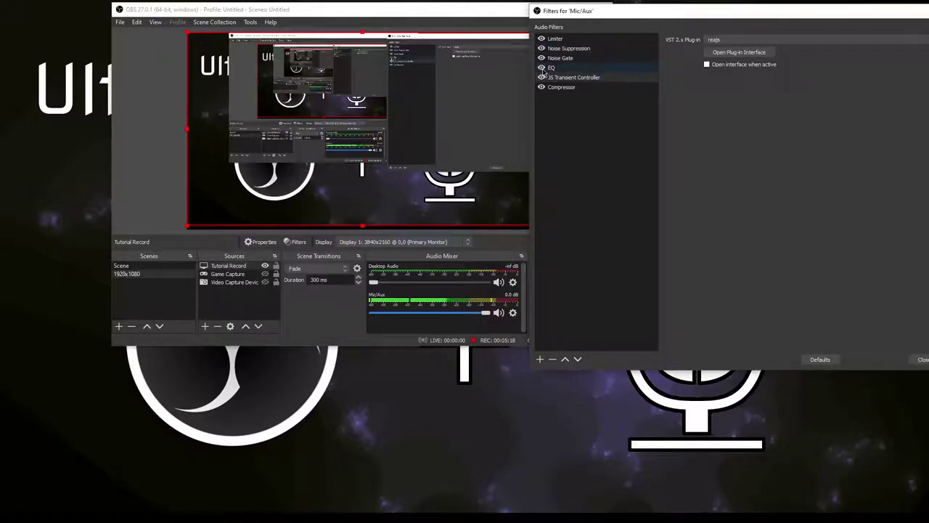
click(739, 52)
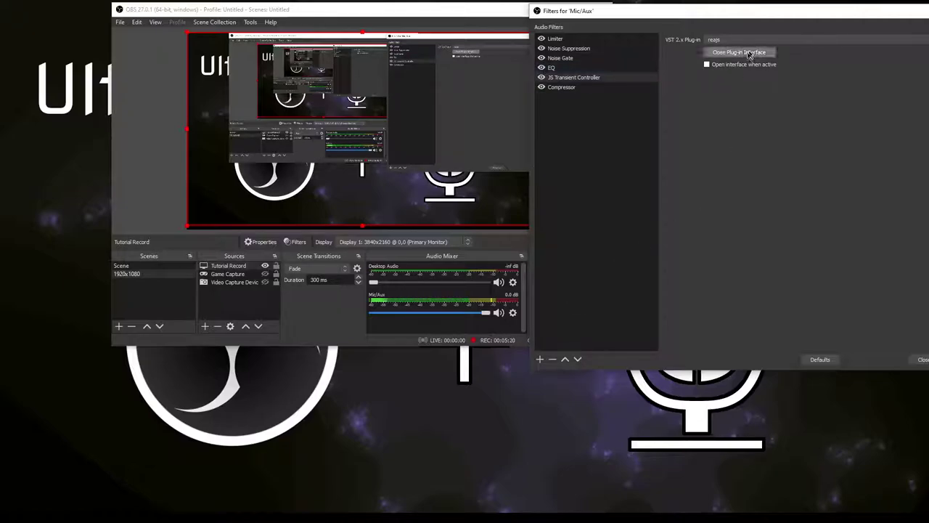
click(739, 52)
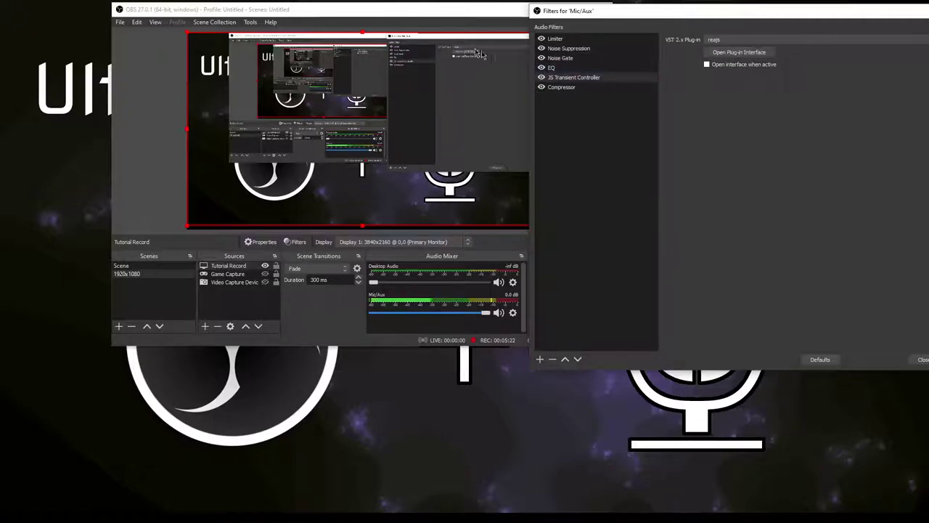
drag(426, 16, 401, 46)
click(739, 53)
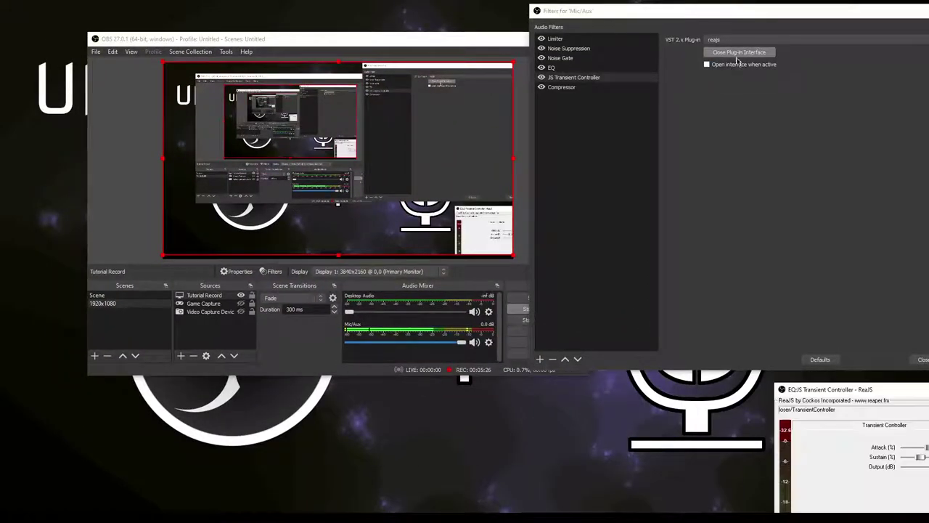
drag(870, 389, 630, 141)
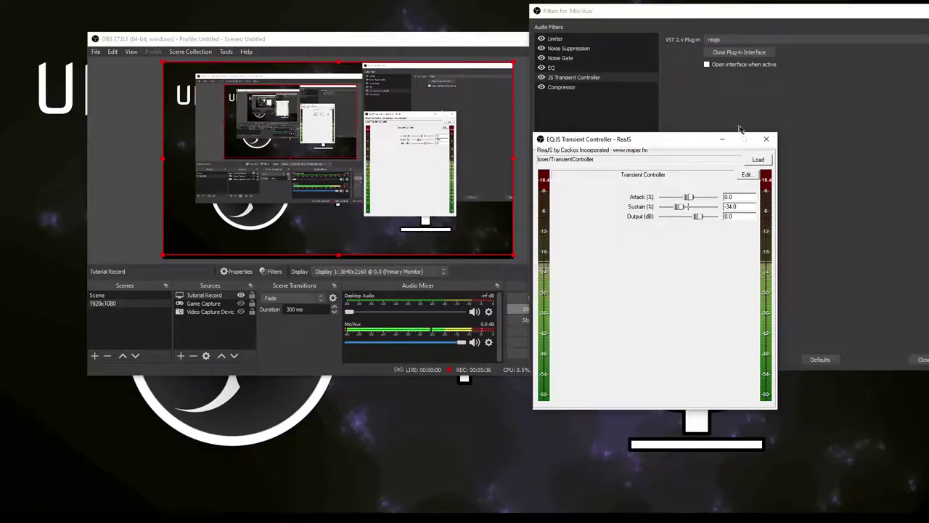
click(739, 51)
click(540, 39)
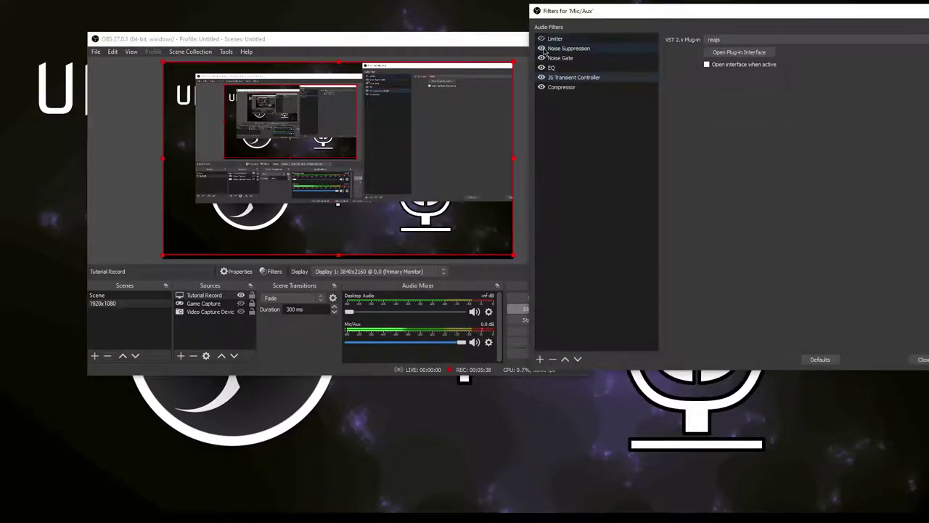
click(541, 48)
click(541, 58)
click(541, 67)
click(541, 77)
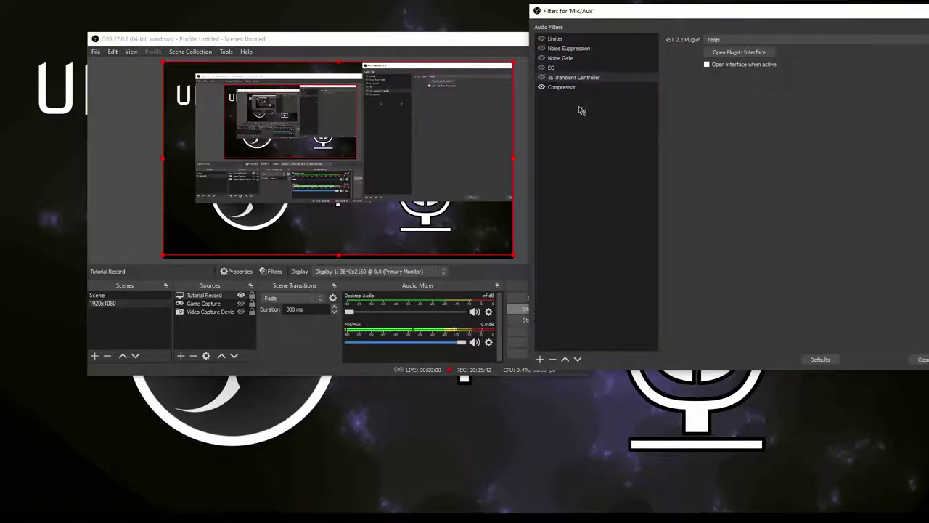
click(567, 88)
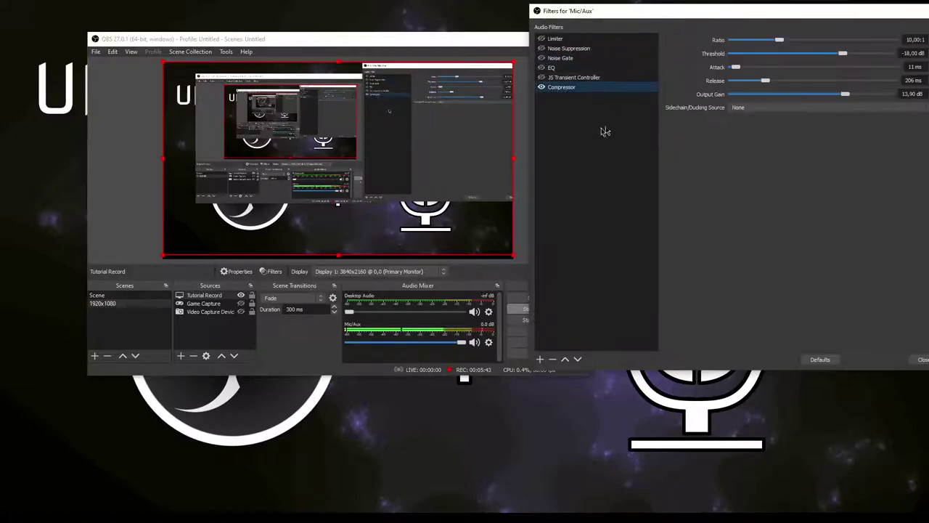
click(541, 77)
click(541, 67)
click(541, 58)
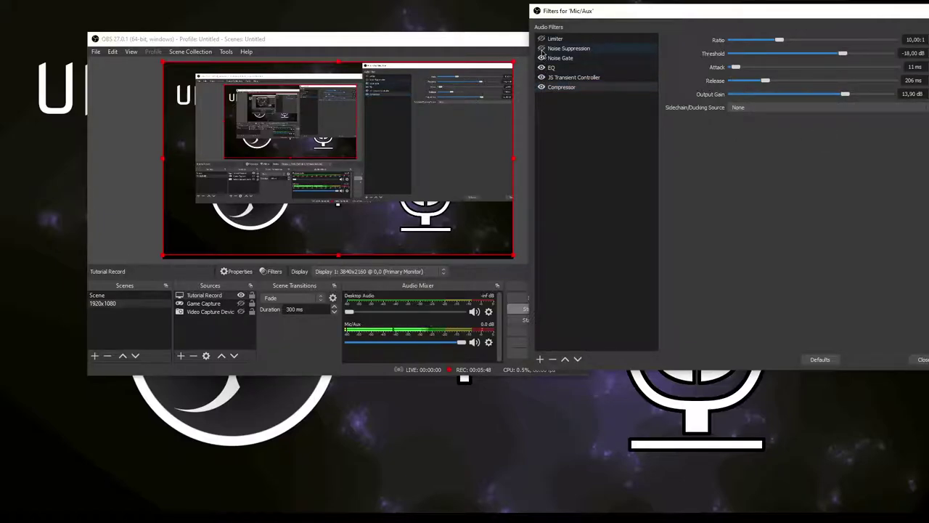
click(541, 48)
click(541, 38)
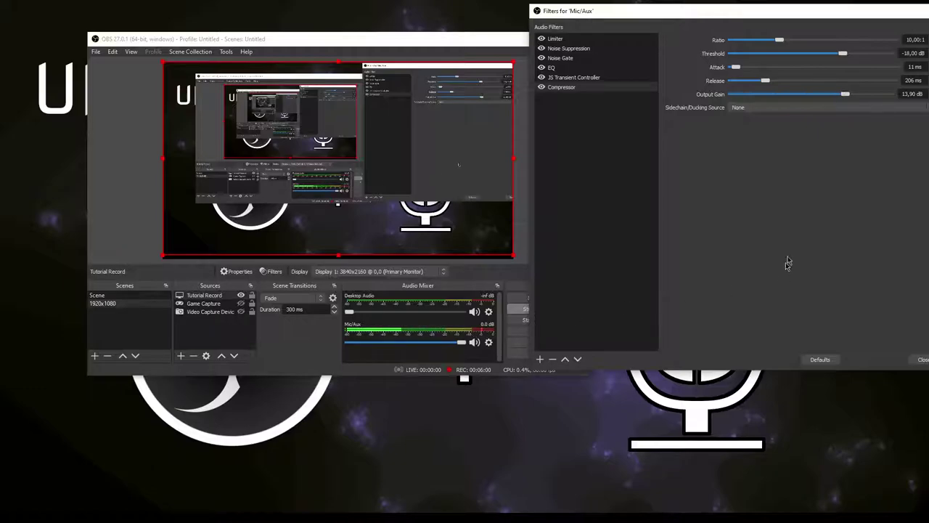
click(585, 78)
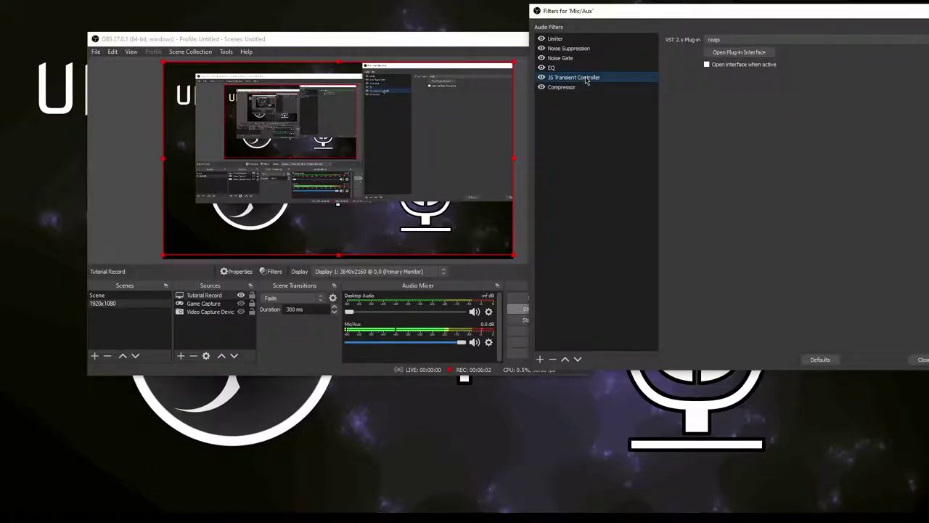